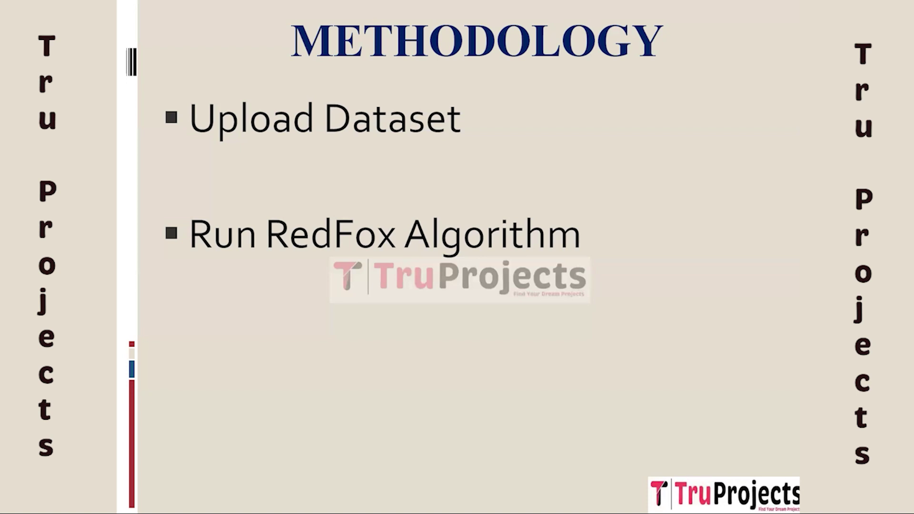
- Advance to the EXECUTION slide, then end the slide show
key("Right")
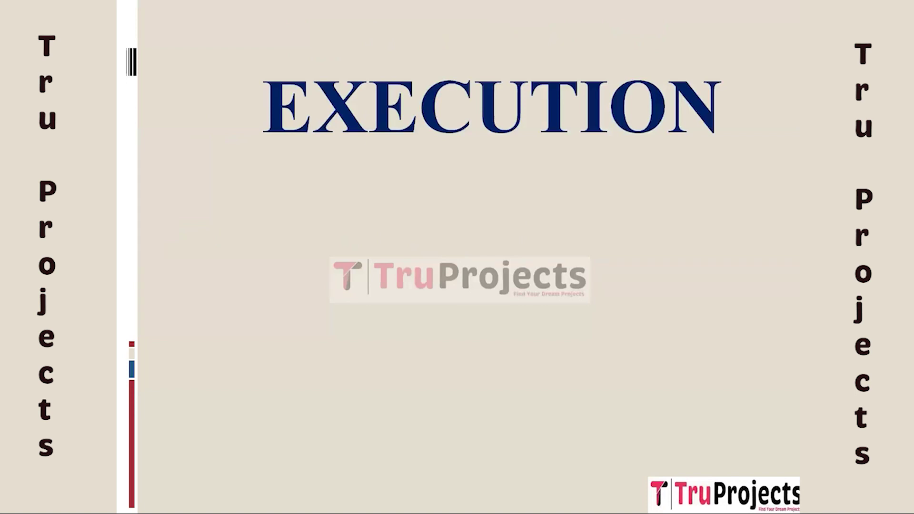
key("Escape")
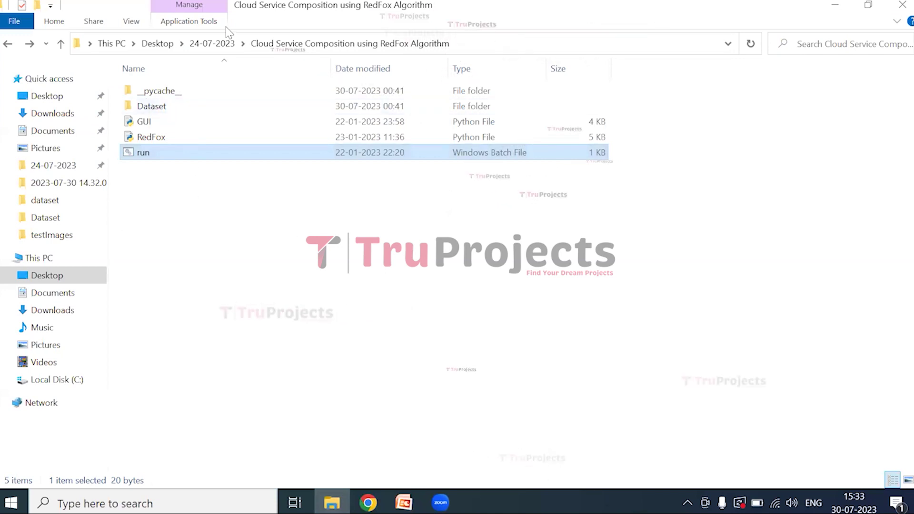
- Open the QWS data set 2507 web service workbook from the Dataset folder
double_click(210, 109)
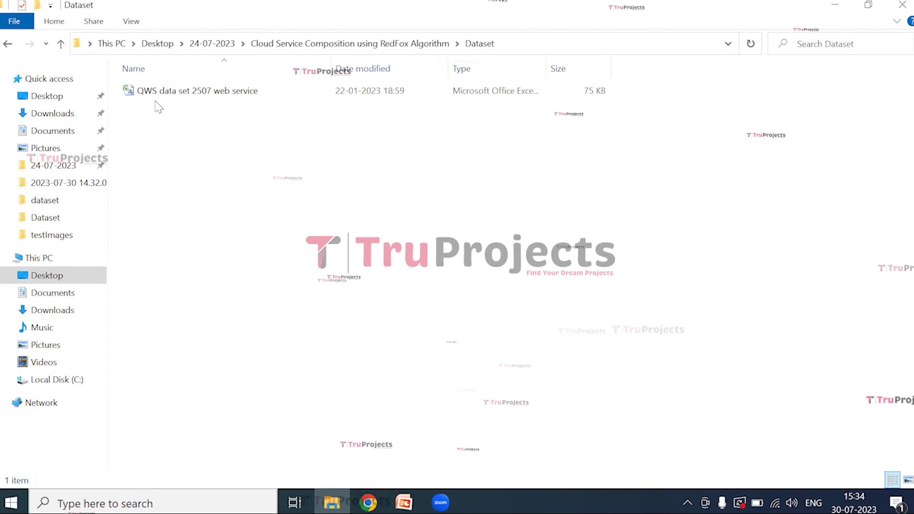
double_click(188, 95)
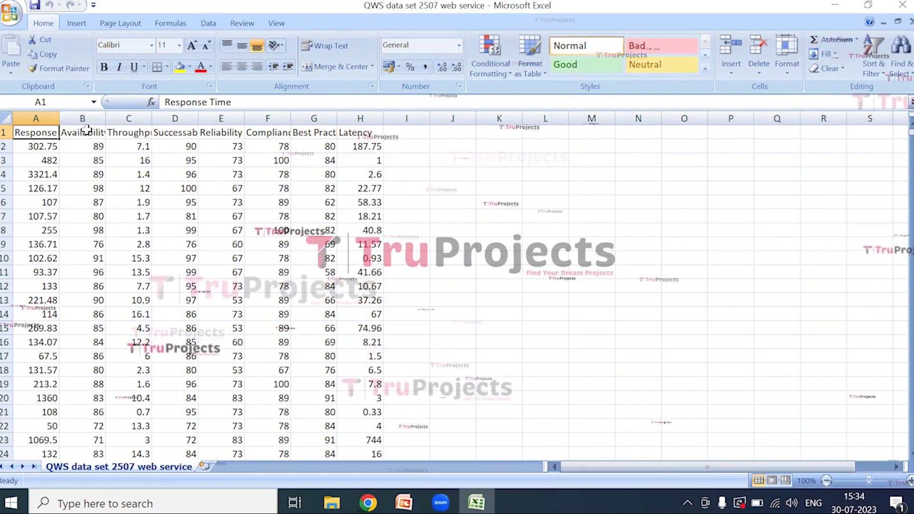
- Show the Availability, Throughput, Successability and Reliability column headers, then close Excel
left_click(83, 133)
left_click(131, 134)
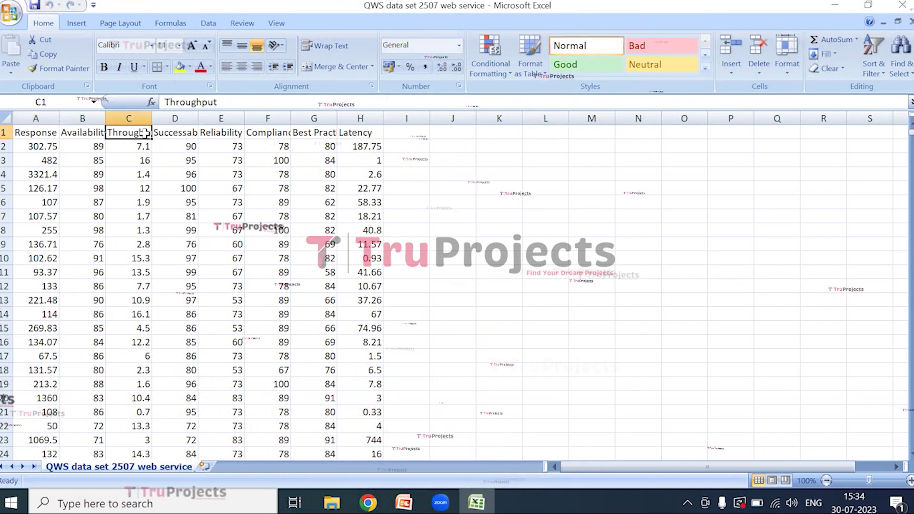
left_click(170, 136)
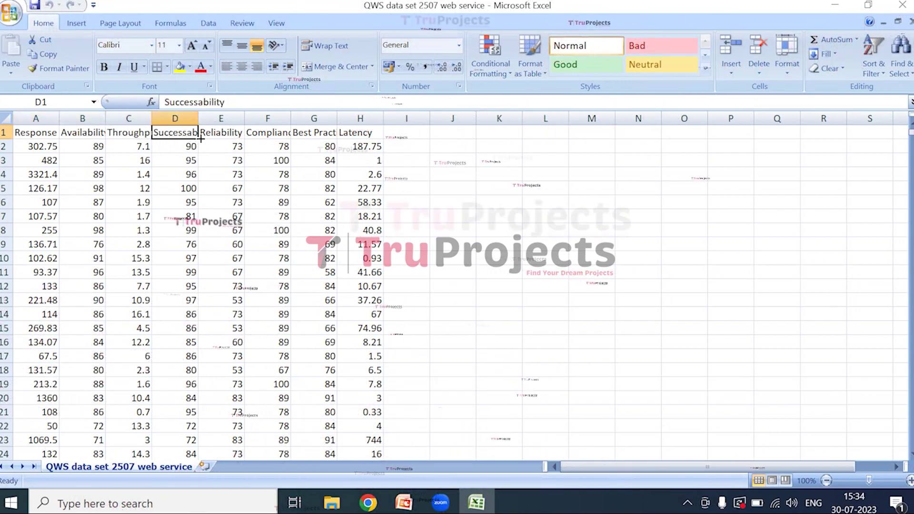
left_click(217, 136)
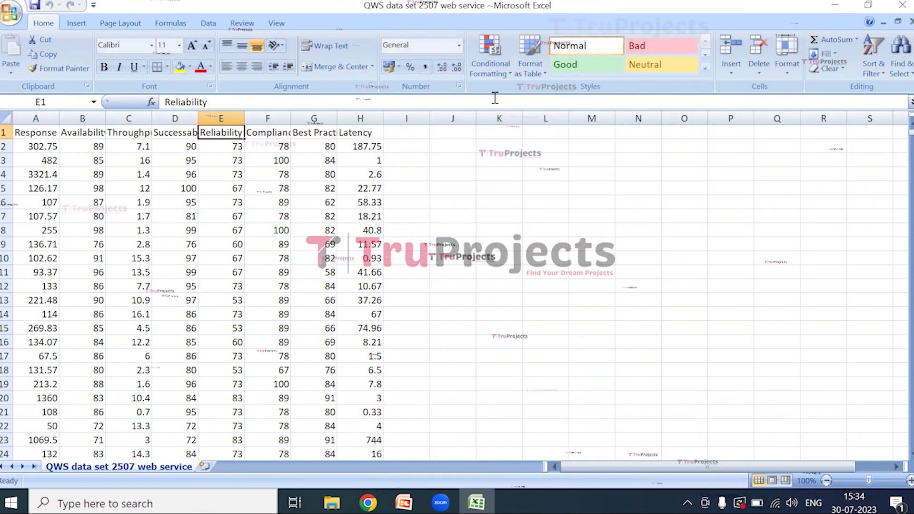
key("alt+F4")
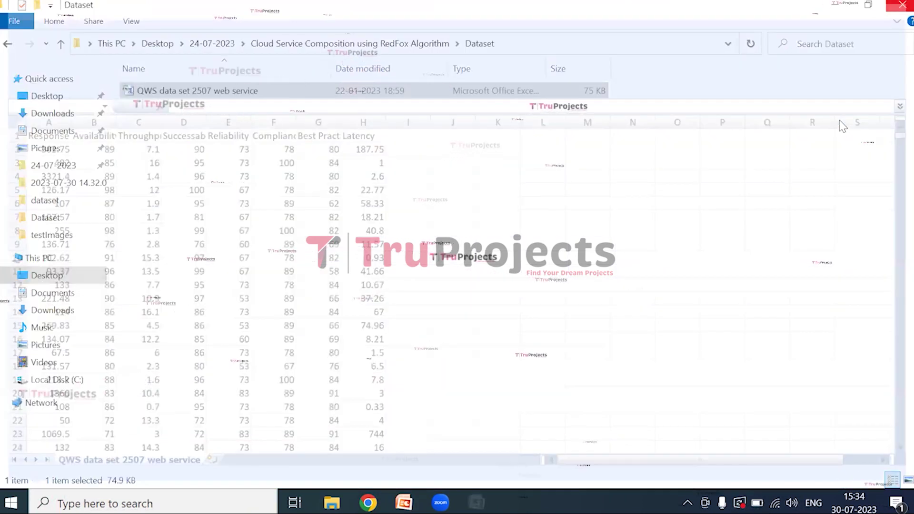
- Go back to the project folder and launch run.bat to start the RedFox GUI
key("BackSpace")
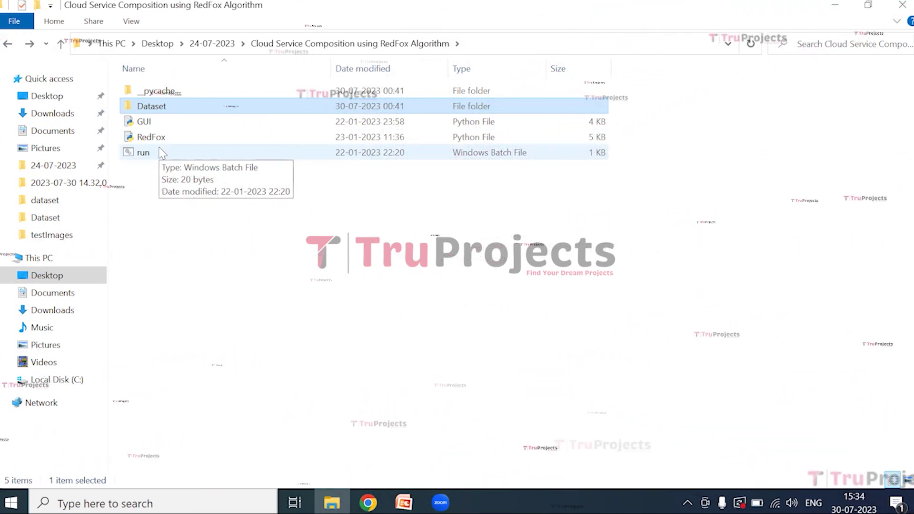
double_click(142, 152)
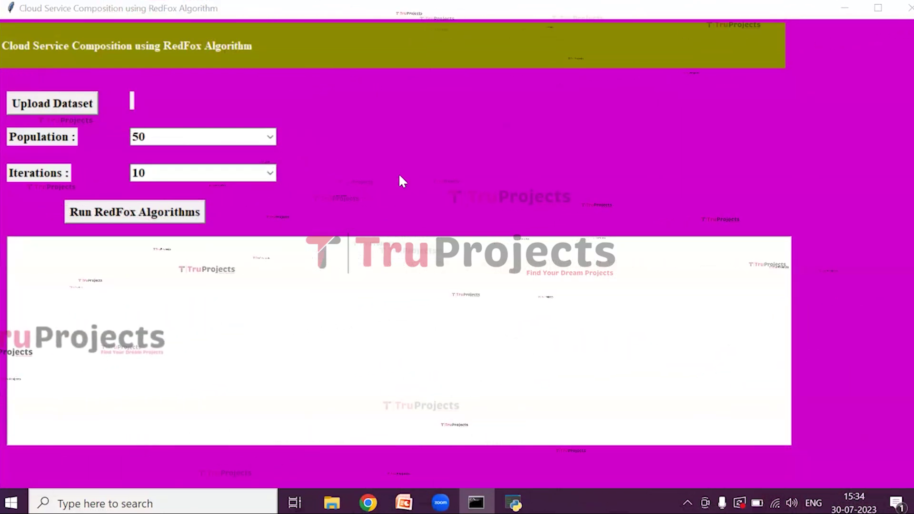
- Upload 'QWS data set 2507 web service.csv' into the RedFox application
left_click(67, 106)
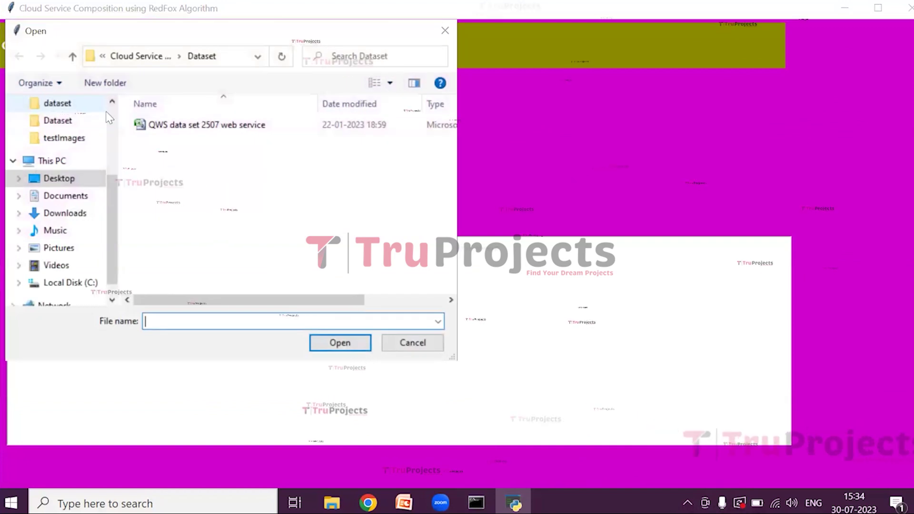
left_click(229, 126)
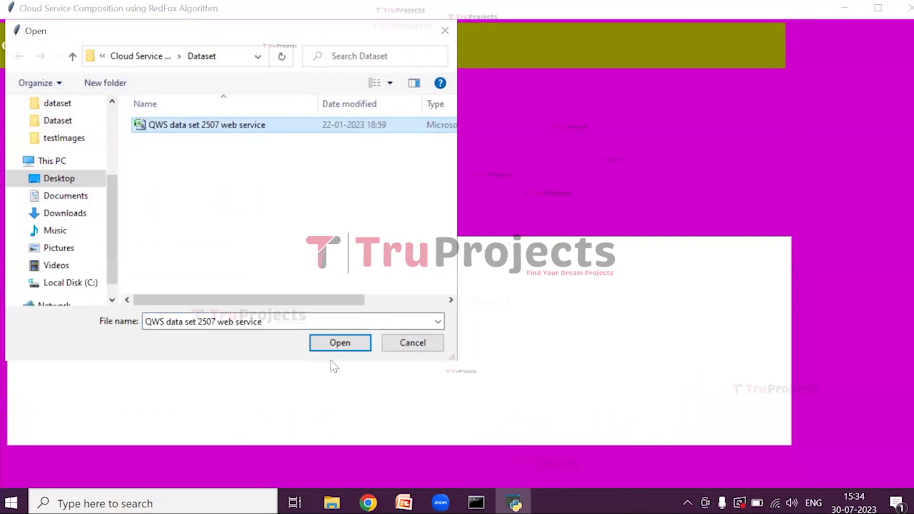
left_click(338, 343)
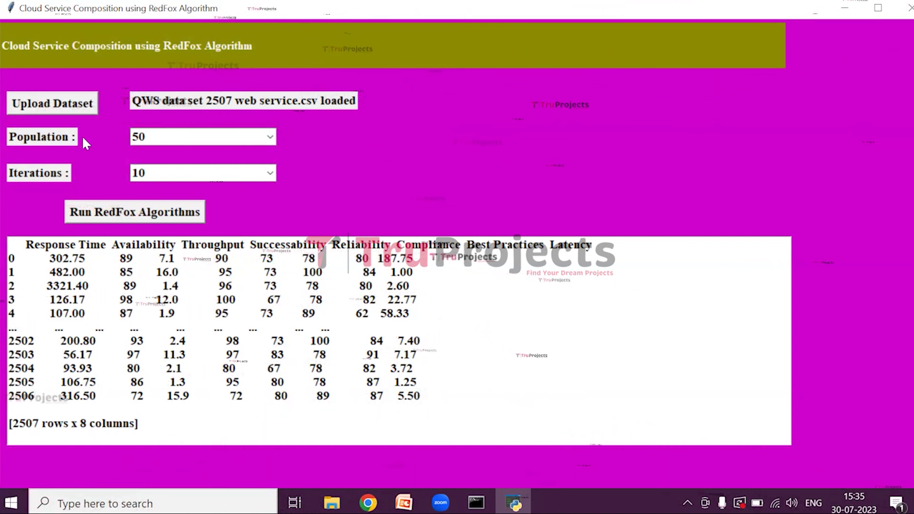
- Run the RedFox algorithm with population 100 and 20 iterations
left_click(271, 137)
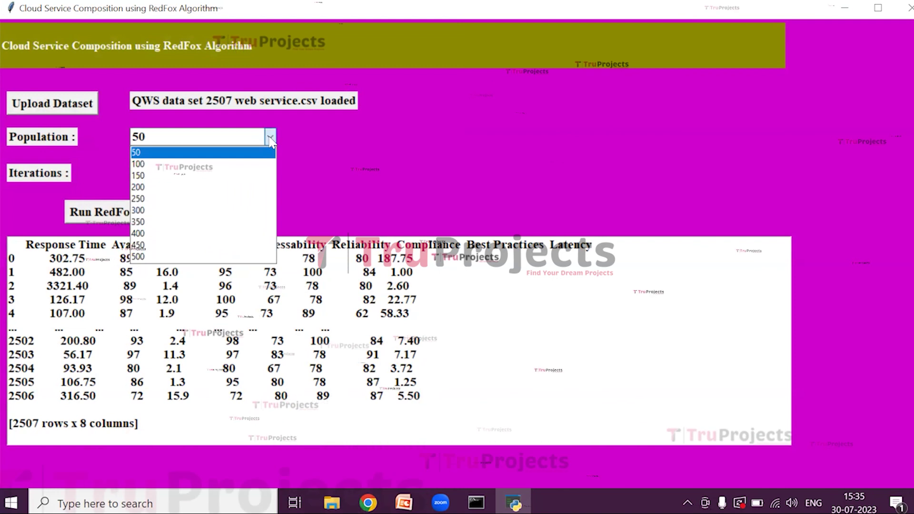
left_click(163, 168)
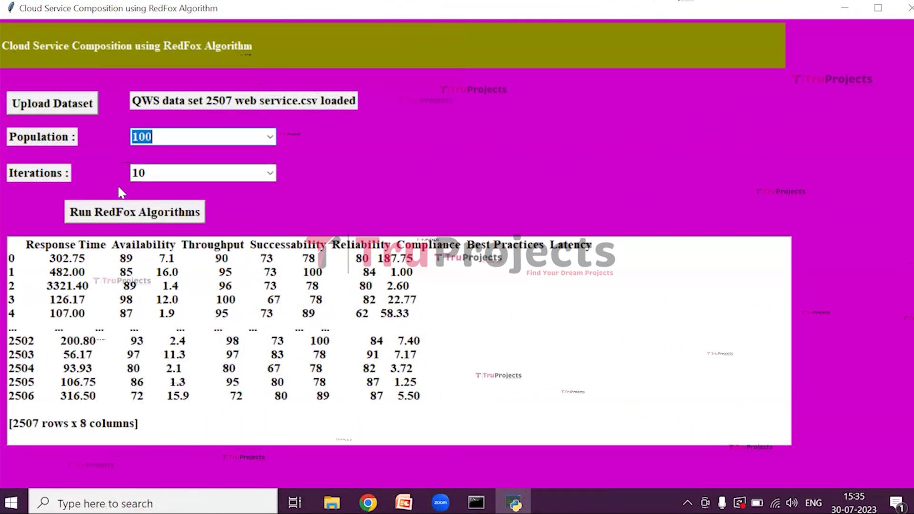
left_click(270, 174)
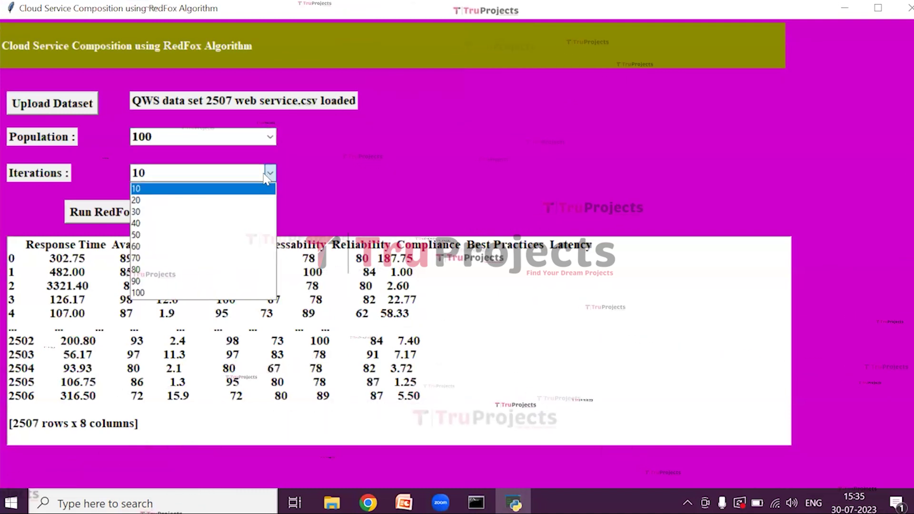
left_click(195, 202)
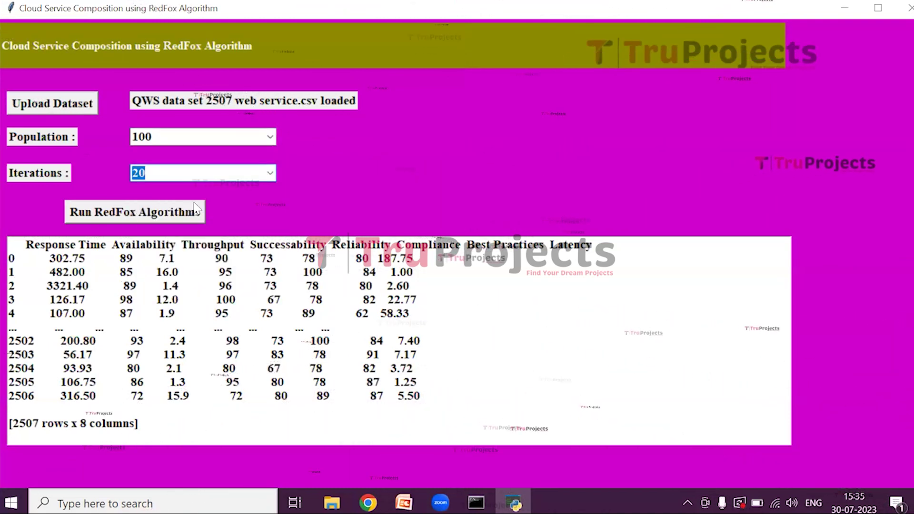
left_click(157, 219)
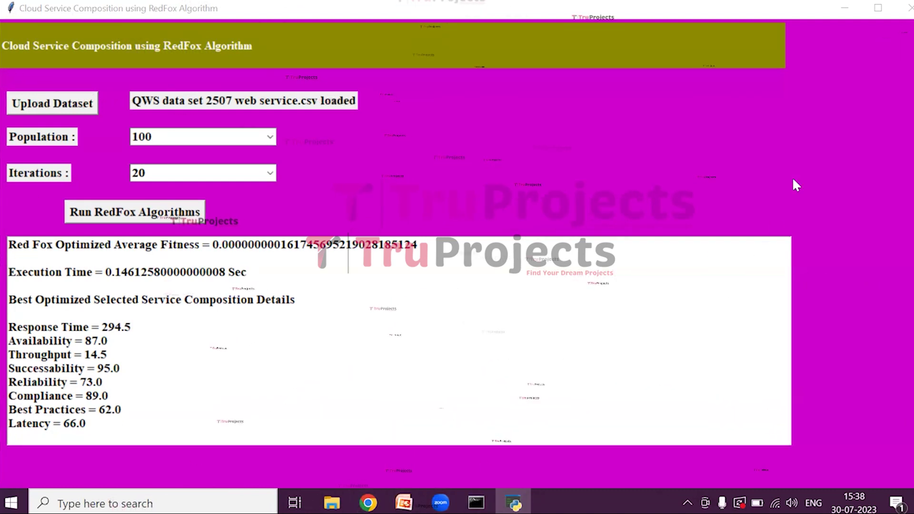
- Close the RedFox window after the fitness, execution time and QoS results appear
left_click(908, 8)
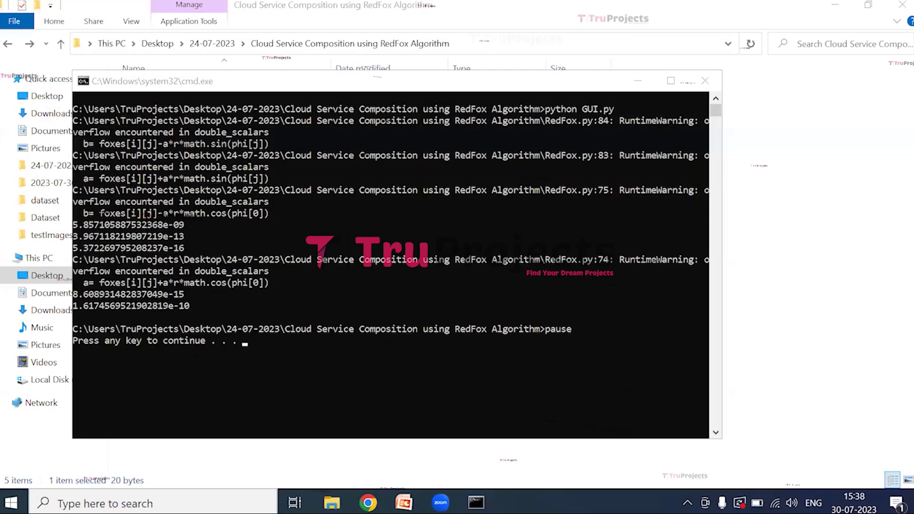
- Return to PowerPoint and present the CONCLUSION slide full screen
left_click(403, 502)
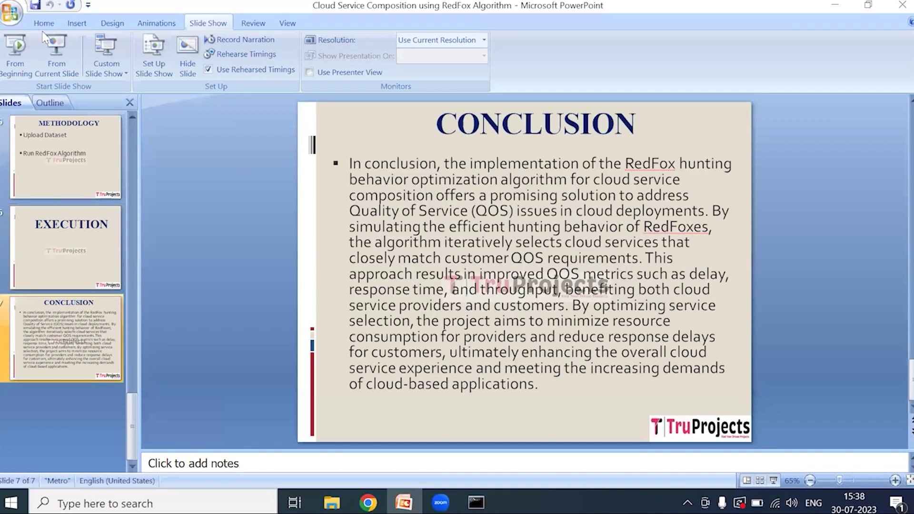
left_click(56, 53)
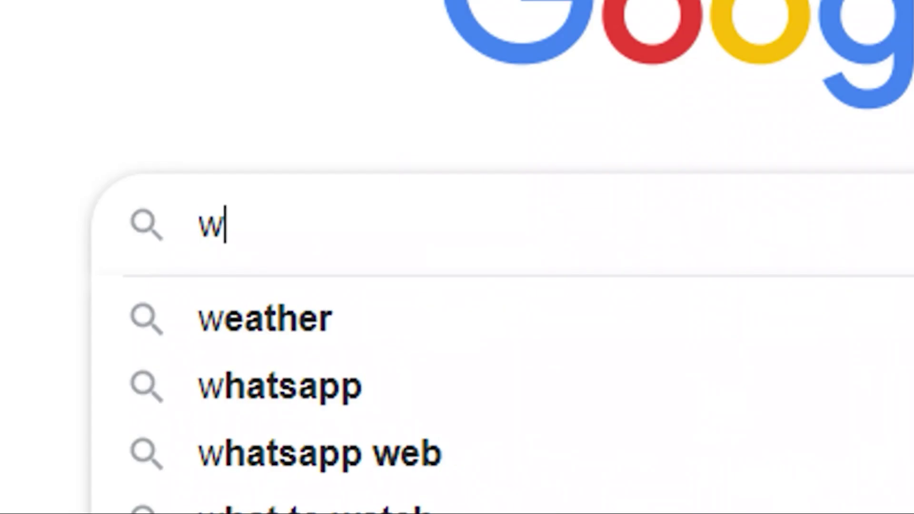
type("ww.truprojects.in")
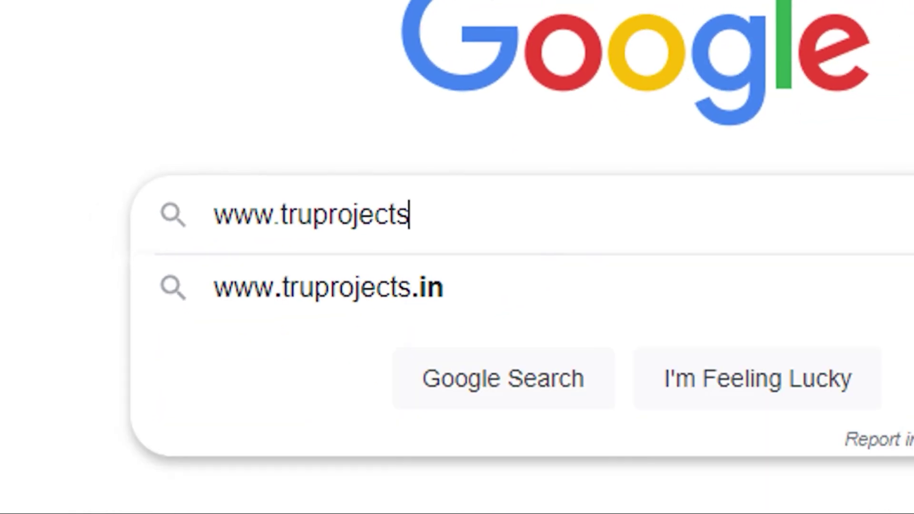
key("Return")
left_click(436, 237)
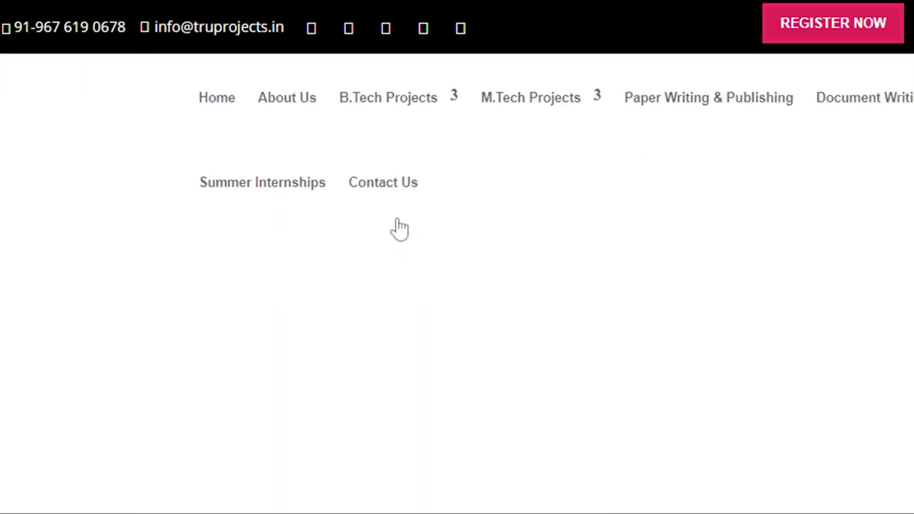
scroll(458, 193, "down", 5)
scroll(459, 189, "down", 20)
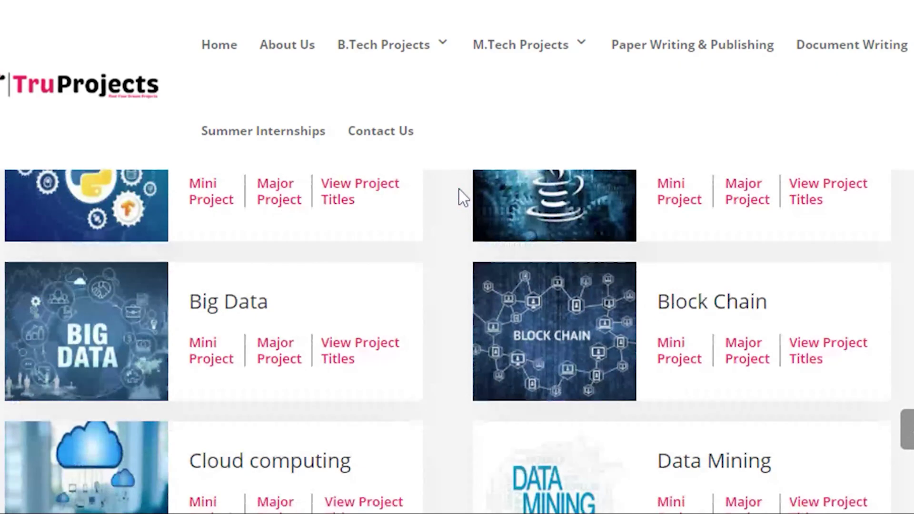
scroll(458, 187, "down", 10)
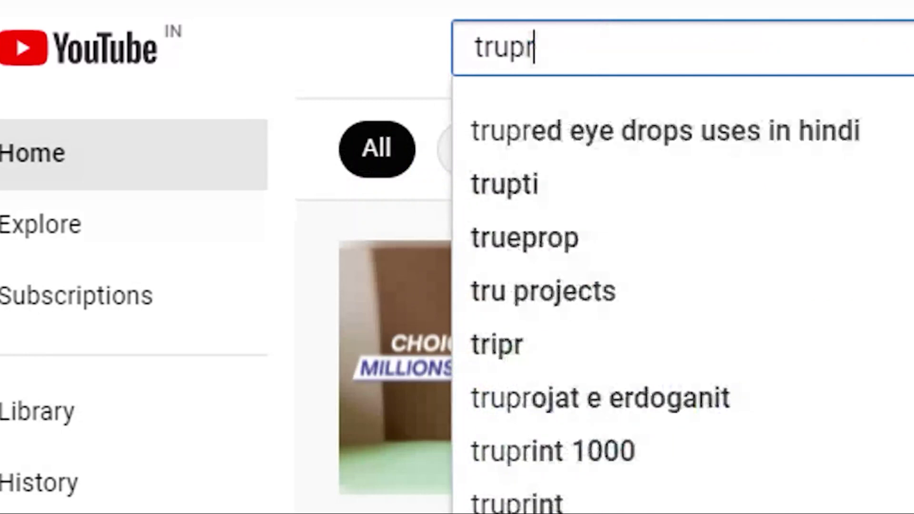
type("ojects")
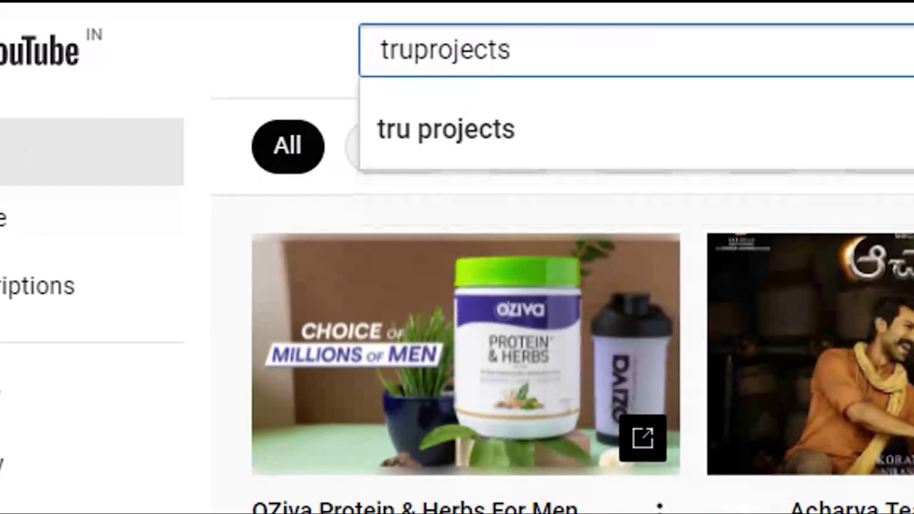
key("Return")
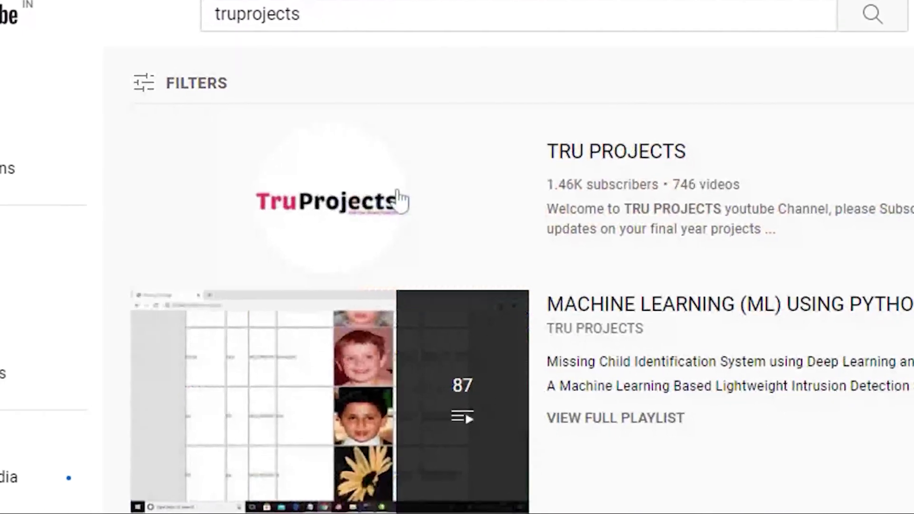